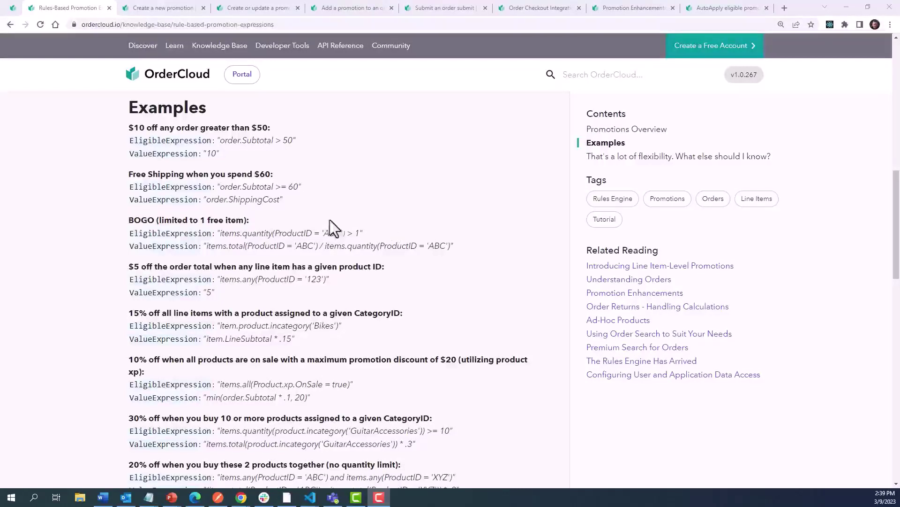
Step: Scroll the knowledge-base article back up to the top
{"action": "scroll", "coordinate": [167, 166], "scroll_direction": "up", "scroll_amount": 3}
{"action": "scroll", "coordinate": [168, 167], "scroll_direction": "up", "scroll_amount": 7}
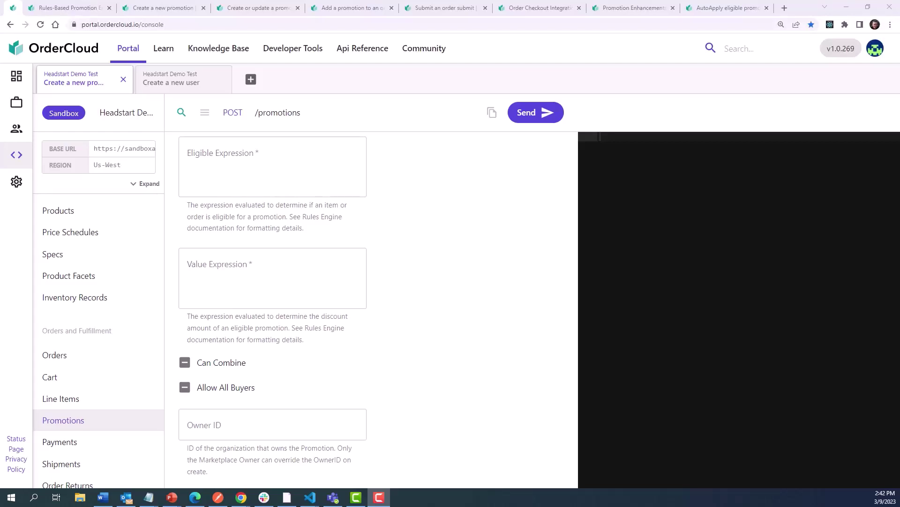
Step: Try true as the Eligible Expression, then replace it with order.Subtotal >= 50
{"action": "left_click", "coordinate": [322, 167]}
{"action": "type", "text": "true"}
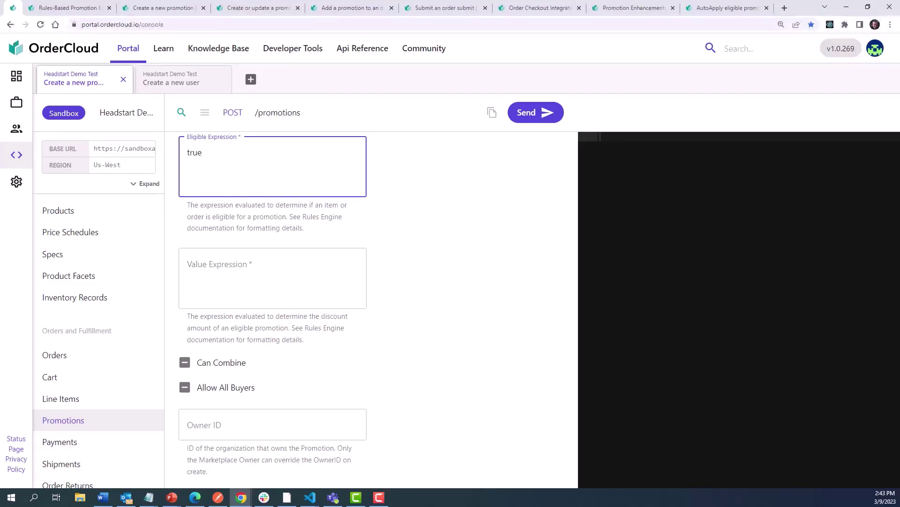
{"action": "key", "text": "alt+Tab"}
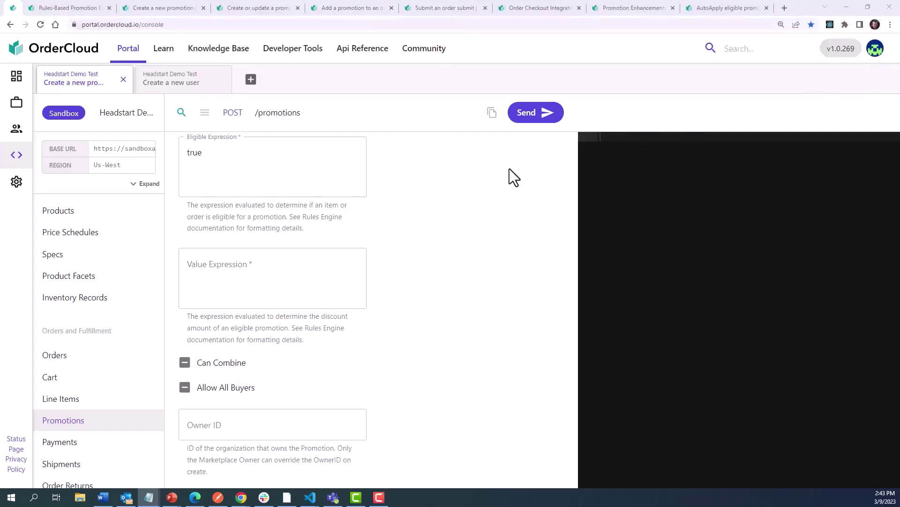
{"action": "left_click", "coordinate": [406, 189]}
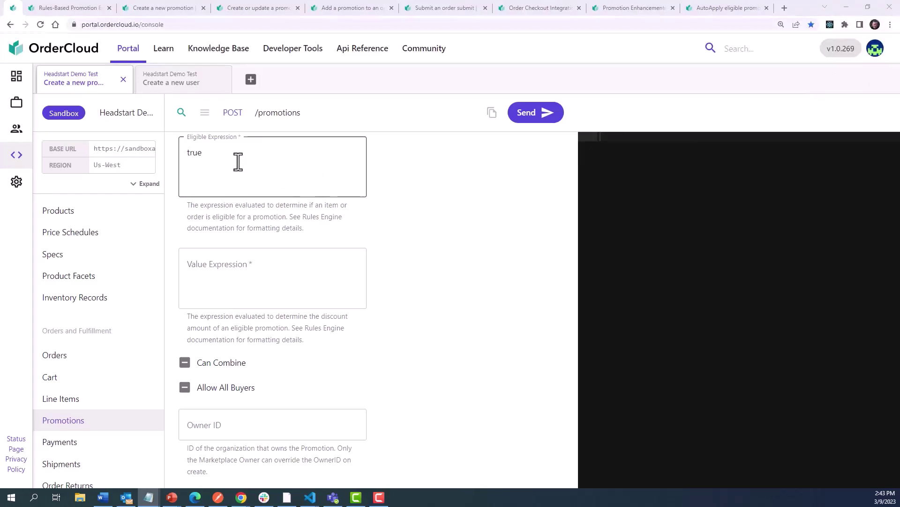
{"action": "key", "text": "alt+Tab"}
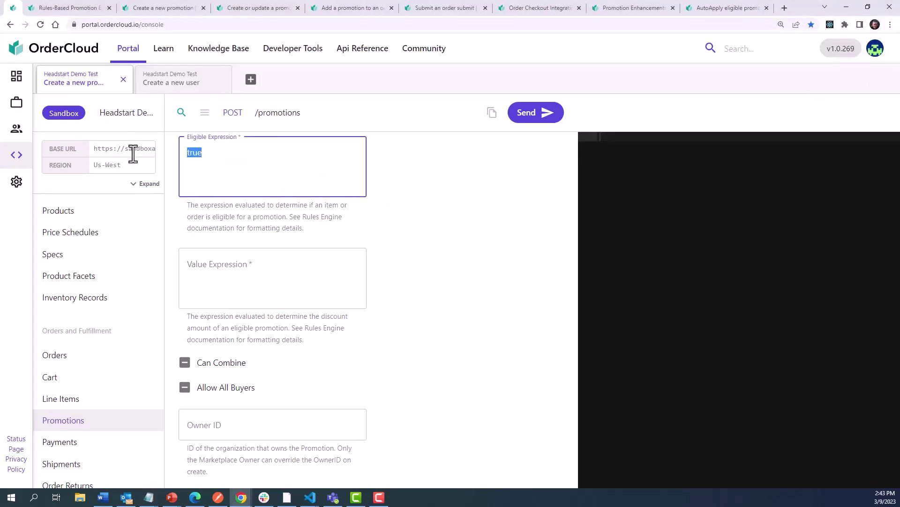
{"action": "type", "text": "order.Subtotal >= 50"}
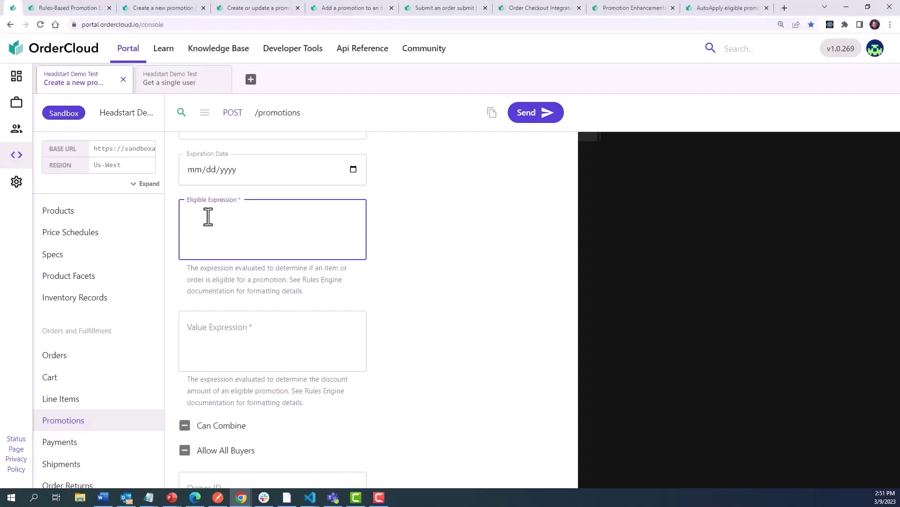
Step: Rework the Eligible Expression word by word until it reads items.any(ProductID = '123')
{"action": "type", "text": "items"}
{"action": "key", "text": "alt+Tab"}
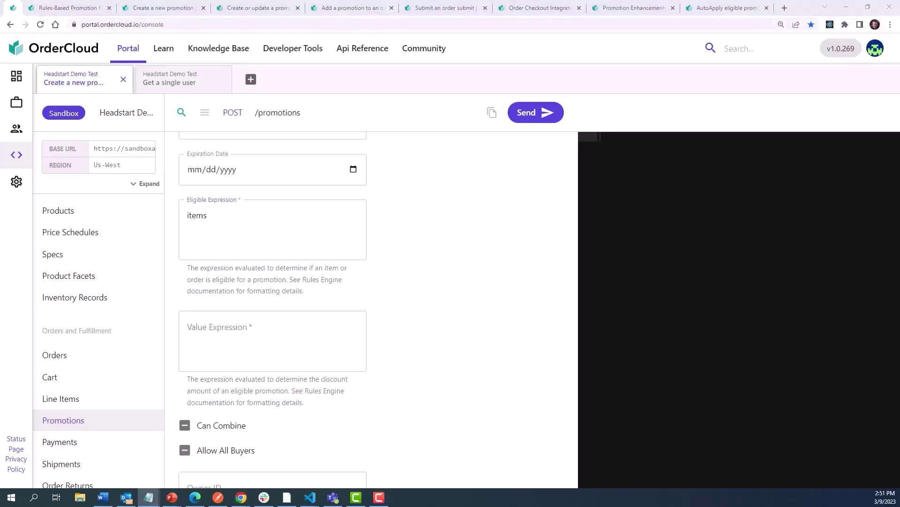
{"action": "double_click", "coordinate": [220, 220]}
{"action": "key", "text": "ctrl+c"}
{"action": "type", "text": "order"}
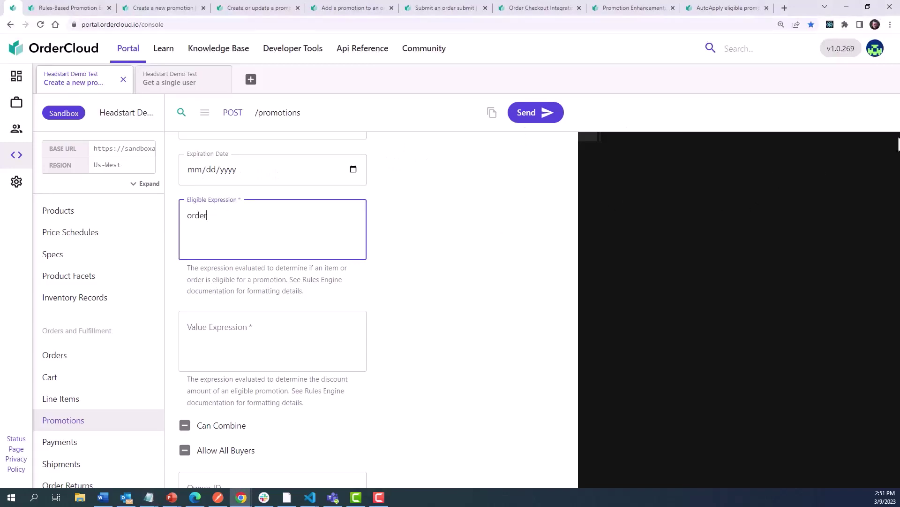
{"action": "key", "text": "alt+Tab"}
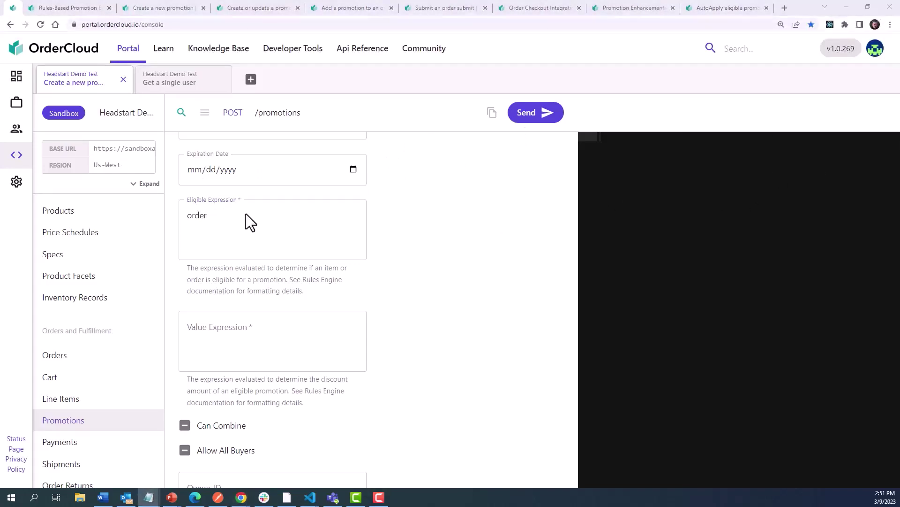
{"action": "left_click", "coordinate": [224, 218]}
{"action": "double_click", "coordinate": [225, 219]}
{"action": "key", "text": "ctrl+v"}
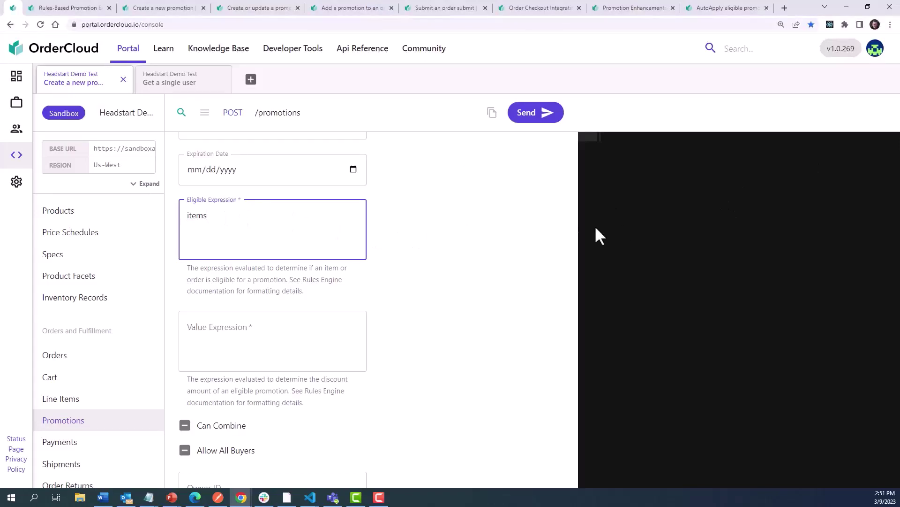
{"action": "key", "text": "alt+Tab"}
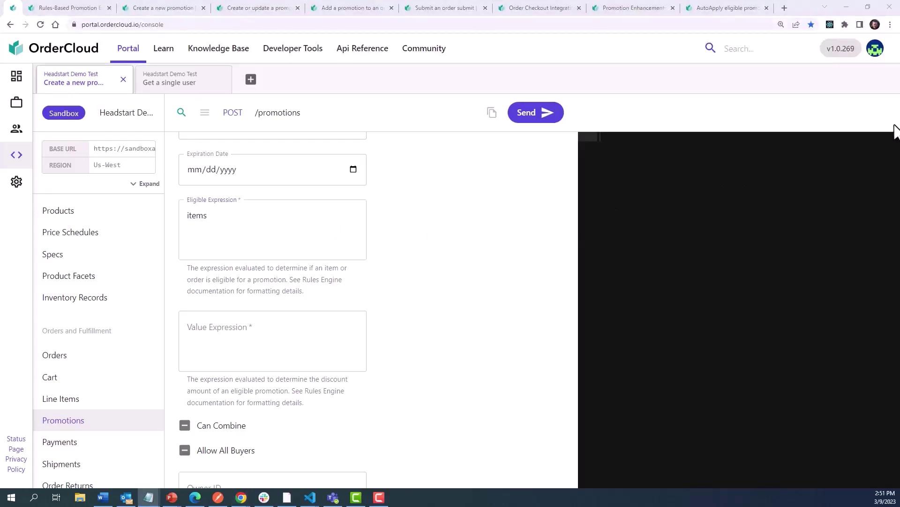
{"action": "double_click", "coordinate": [233, 219]}
{"action": "type", "text": "items.any(ProductID = '123')"}
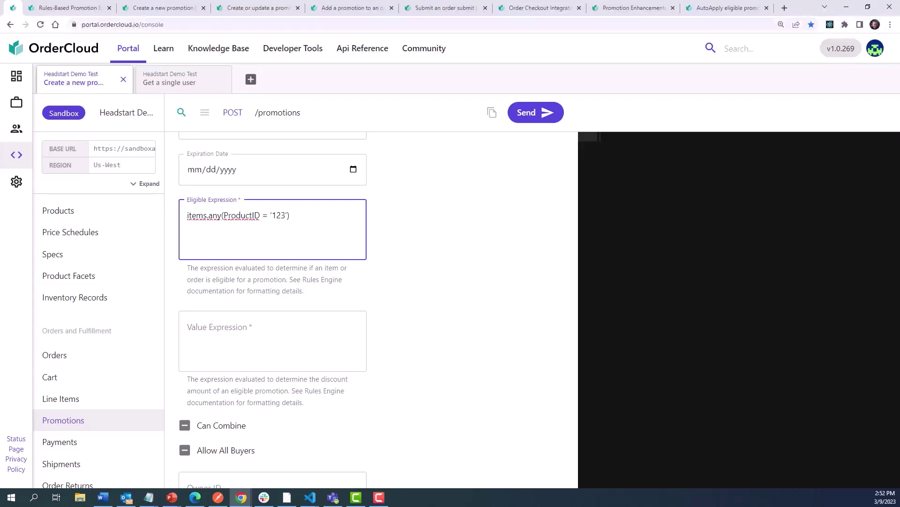
{"action": "key", "text": "alt+Tab"}
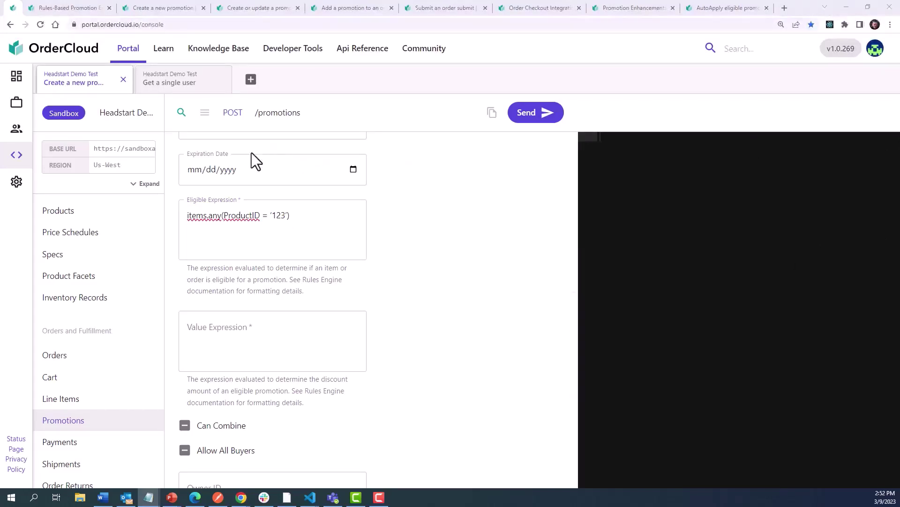
Step: Replace the Eligible Expression with item.product.incategory('Puzzles'), then bring up the Get a single user request
{"action": "left_click_drag", "start_coordinate": [299, 217], "coordinate": [177, 203]}
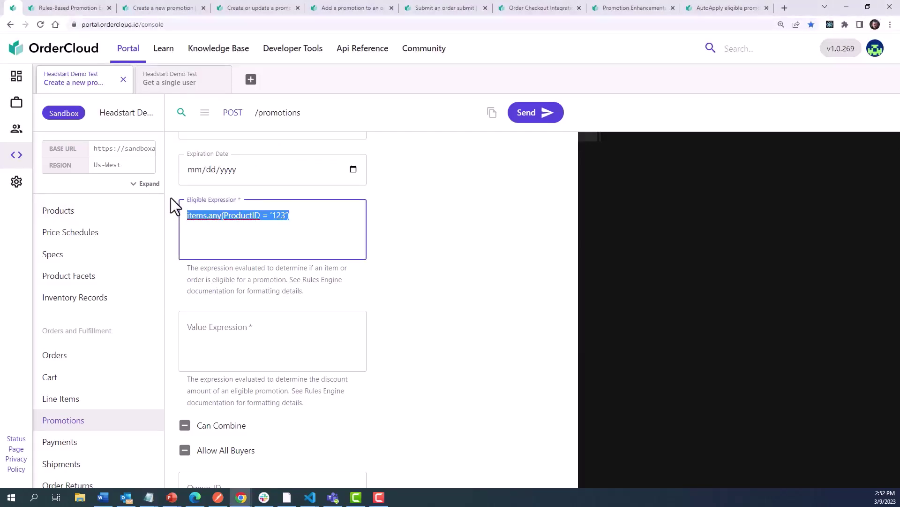
{"action": "type", "text": "item.product.incategory(‘Puzzles’)"}
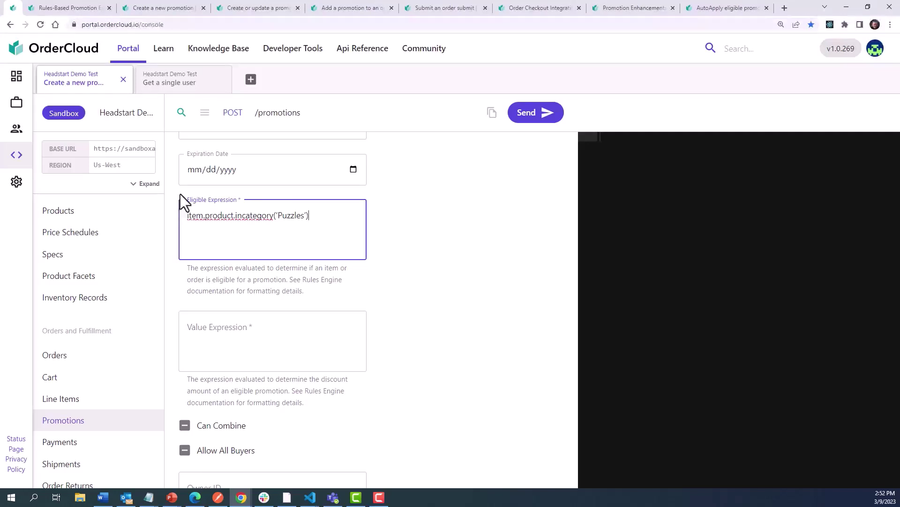
{"action": "key", "text": "alt+Tab"}
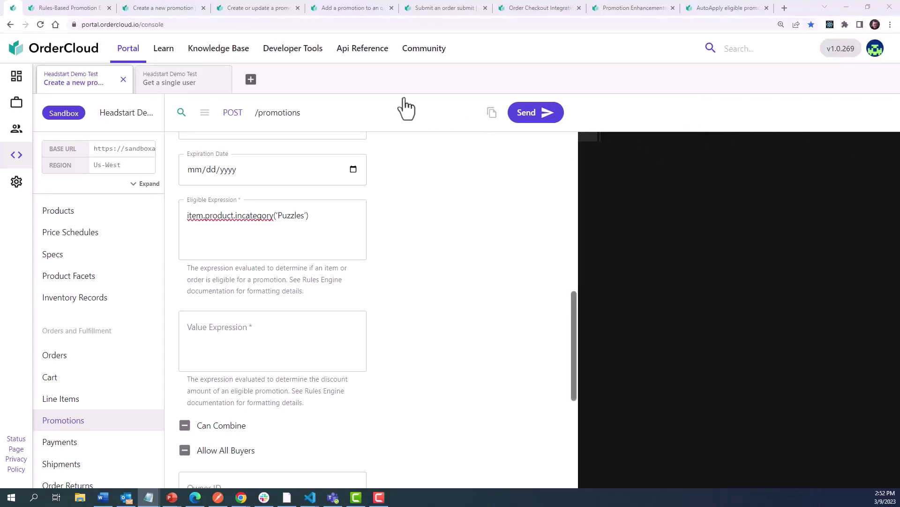
{"action": "left_click", "coordinate": [169, 88]}
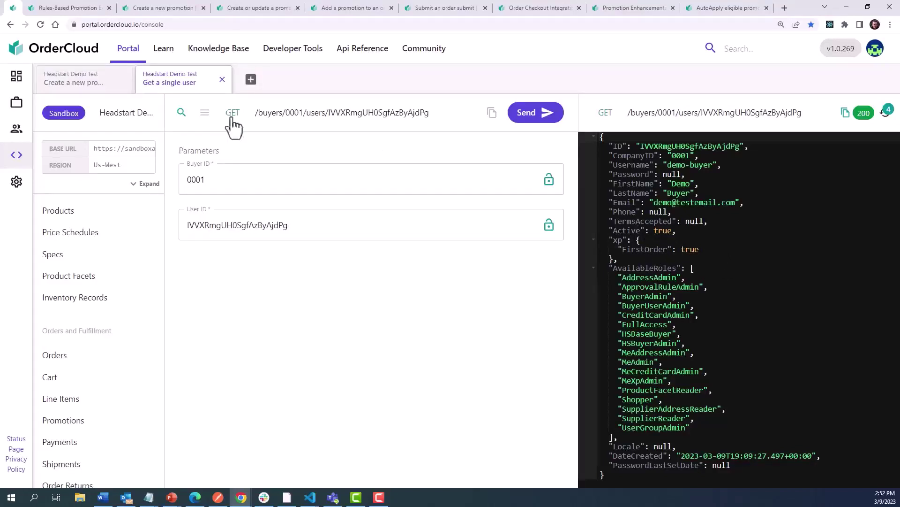
Step: Back on the promotion request, set Eligible Expression to order.FromUser.xp.FirstOrder = true
{"action": "left_click", "coordinate": [79, 84]}
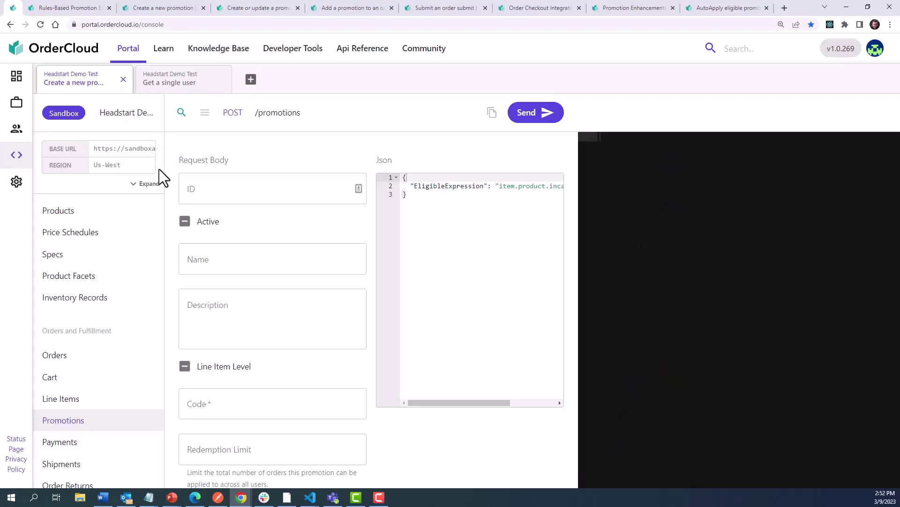
{"action": "scroll", "coordinate": [270, 347], "scroll_direction": "down", "scroll_amount": 8}
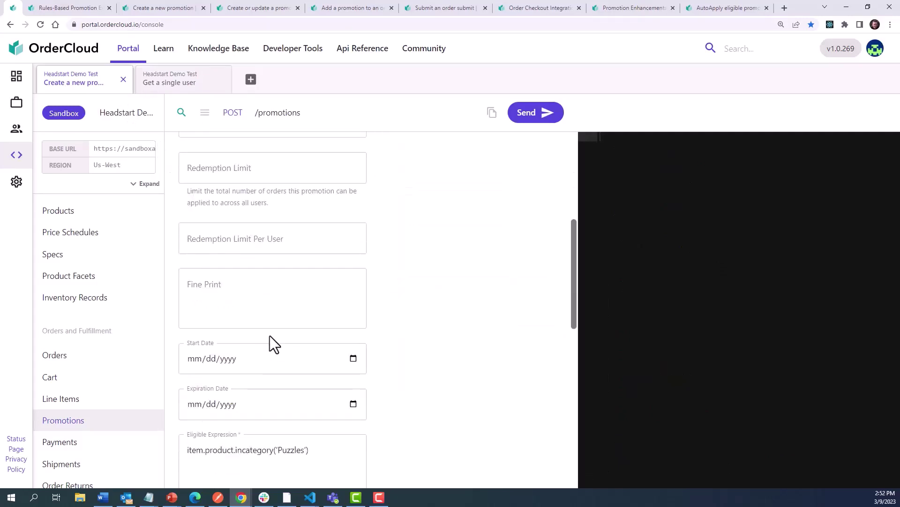
{"action": "left_click", "coordinate": [303, 310]}
{"action": "key", "text": "ctrl+a"}
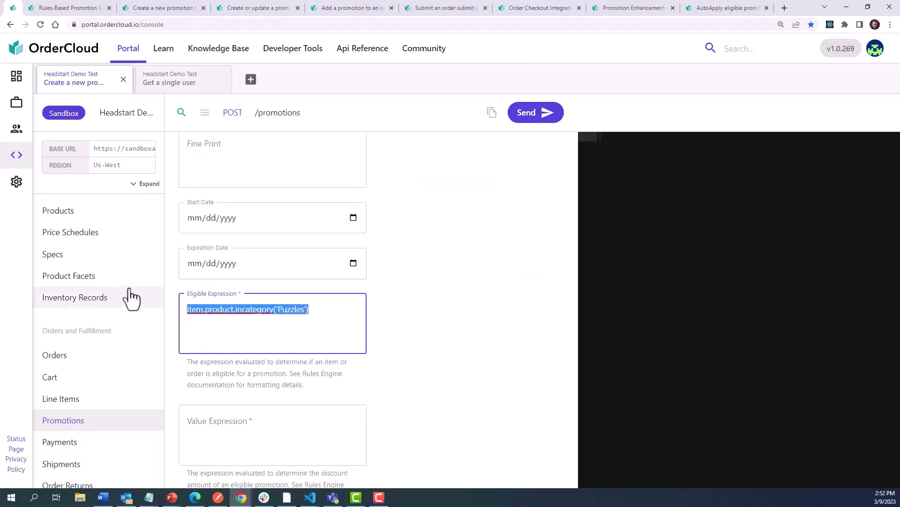
{"action": "type", "text": "order.FromUser.xp.FirstOrder = true"}
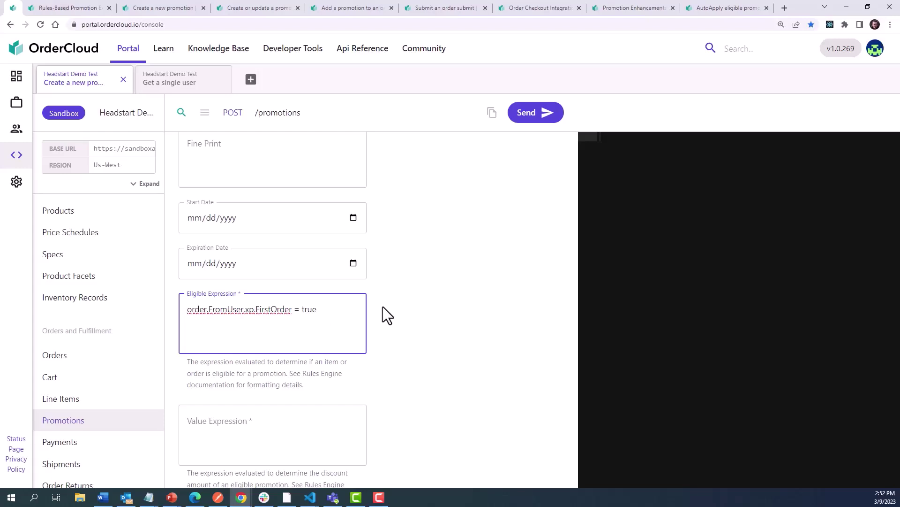
Step: View the user record and highlight its FirstOrder value of true
{"action": "left_click", "coordinate": [203, 84]}
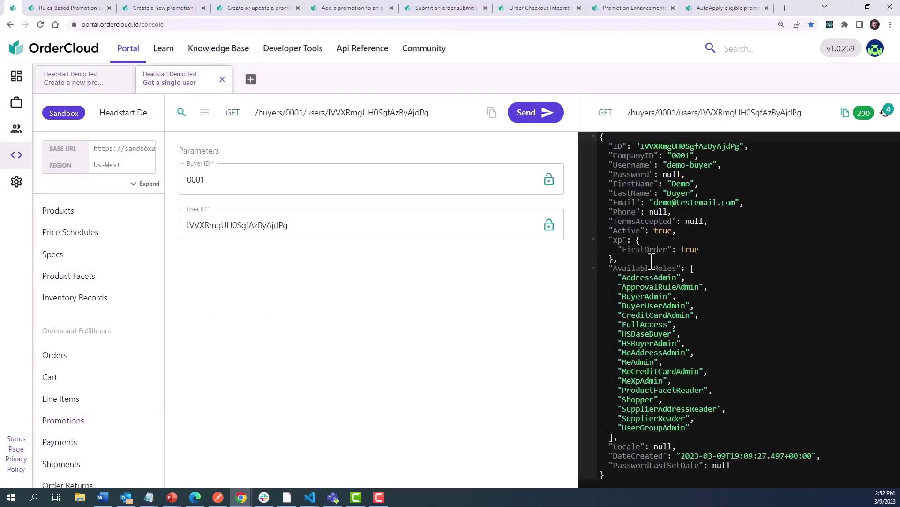
{"action": "left_click_drag", "start_coordinate": [699, 249], "coordinate": [672, 250]}
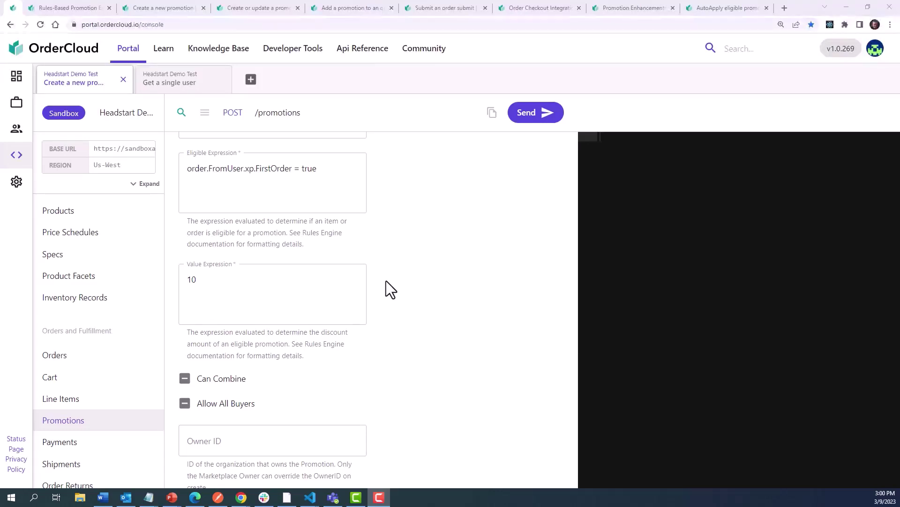
Step: Change Value Expression from 10 to order.ShippingCost, then to order.Subtotal *.15
{"action": "double_click", "coordinate": [273, 277]}
{"action": "type", "text": "order.ShippingCost"}
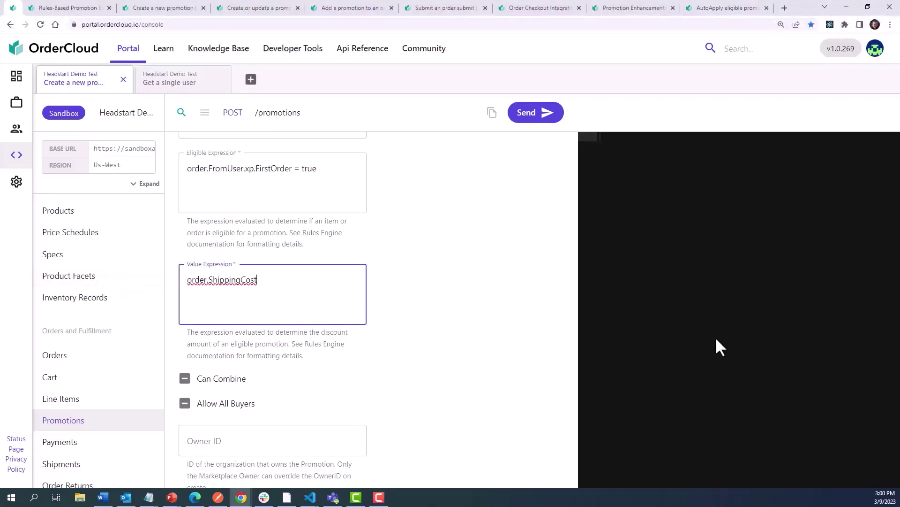
{"action": "key", "text": "alt+Tab"}
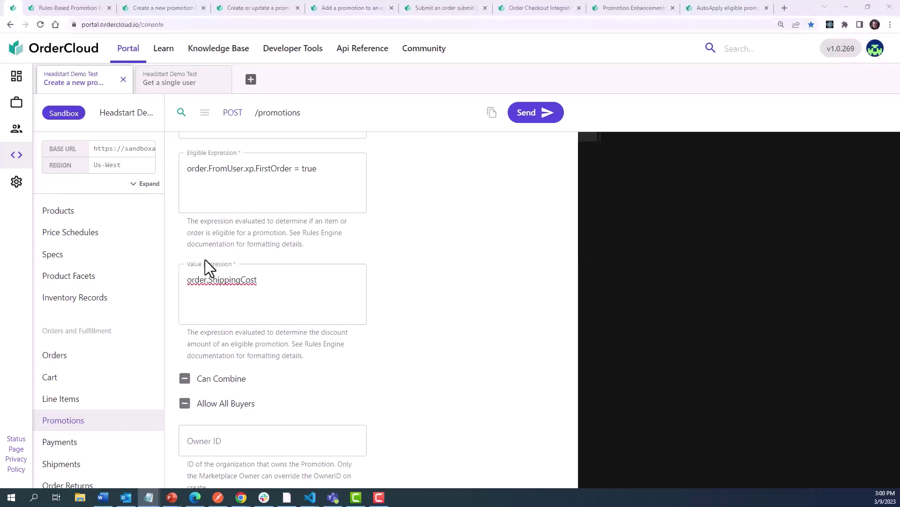
{"action": "left_click_drag", "start_coordinate": [263, 282], "coordinate": [119, 275]}
{"action": "type", "text": "order.Subtotal *.15"}
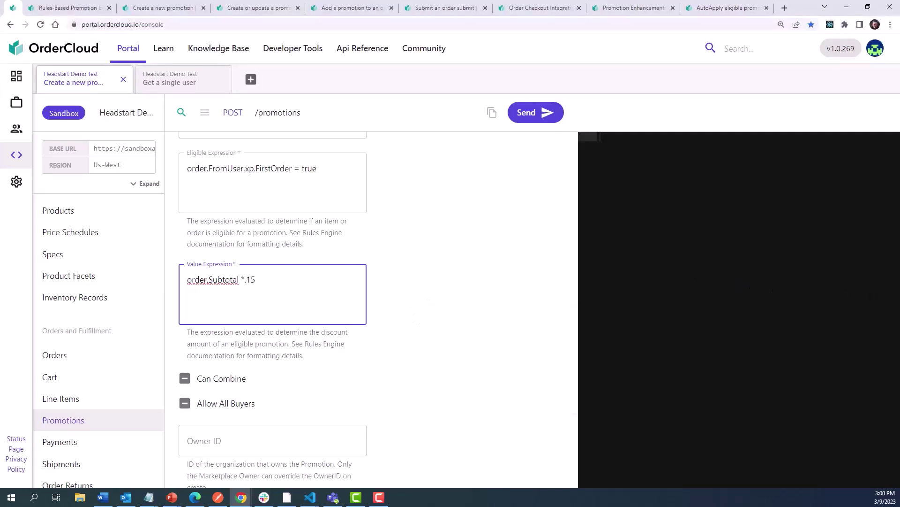
Step: Replace the Value Expression with 30 / items.count(SupplierID = 'TheGadgetGroup')
{"action": "left_click", "coordinate": [886, 164]}
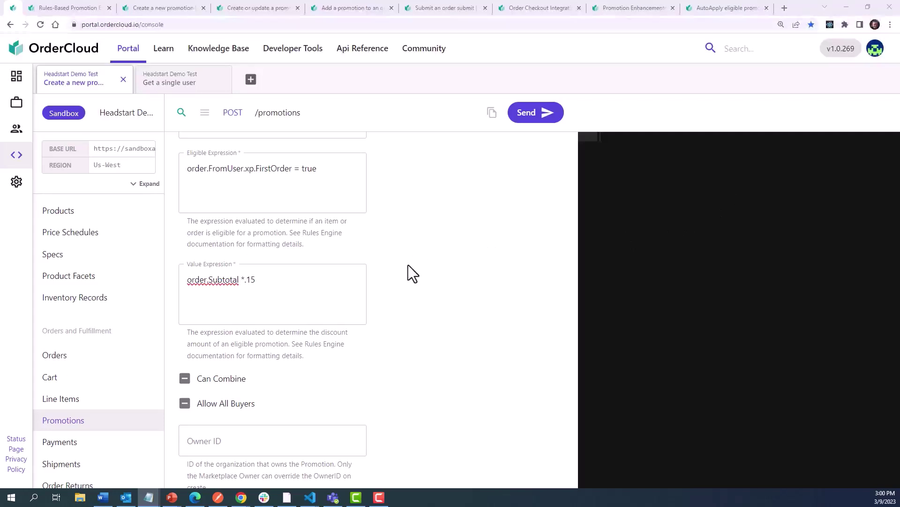
{"action": "left_click_drag", "start_coordinate": [281, 280], "coordinate": [165, 281]}
{"action": "type", "text": "30 / items.count(SupplierID = ‘TheGadgetGroup’)"}
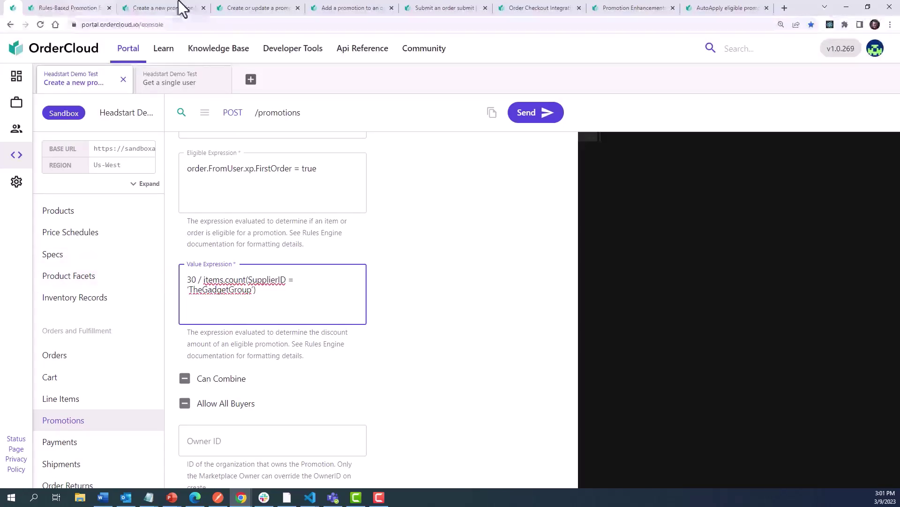
Step: Return to the documentation tab and scroll down the page
{"action": "left_click", "coordinate": [68, 7]}
{"action": "scroll", "coordinate": [203, 205], "scroll_direction": "down", "scroll_amount": 4}
{"action": "scroll", "coordinate": [203, 204], "scroll_direction": "down", "scroll_amount": 6}
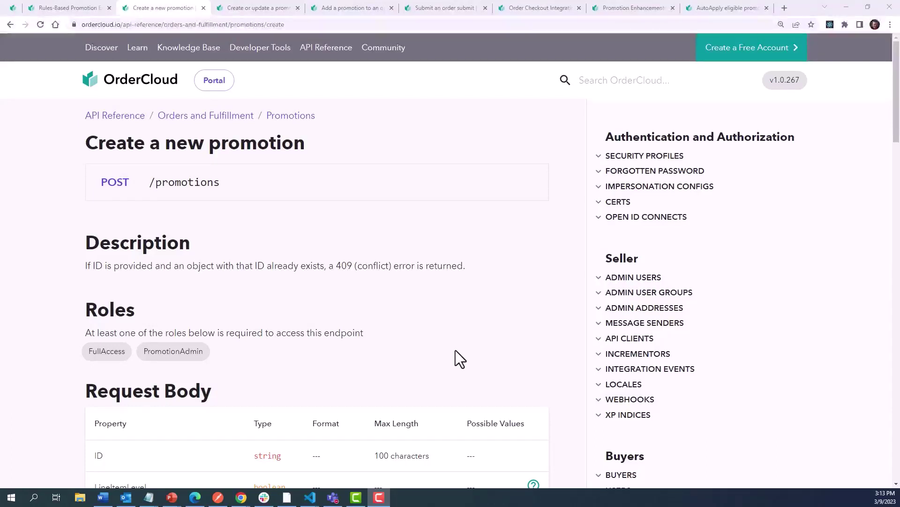
Step: Mark the LineItemLevel, Code, RedemptionLimit and RedemptionLimitPerUser request-body properties
{"action": "scroll", "coordinate": [455, 349], "scroll_direction": "down", "scroll_amount": 4}
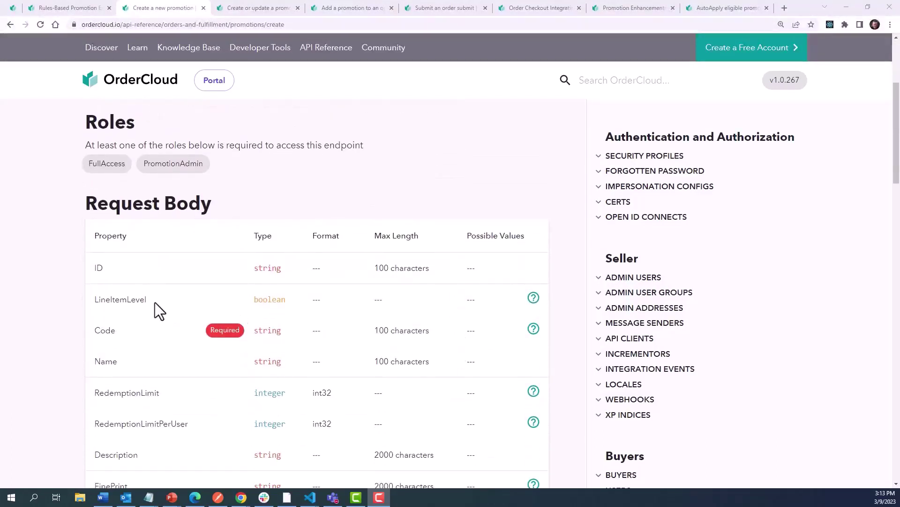
{"action": "double_click", "coordinate": [175, 297]}
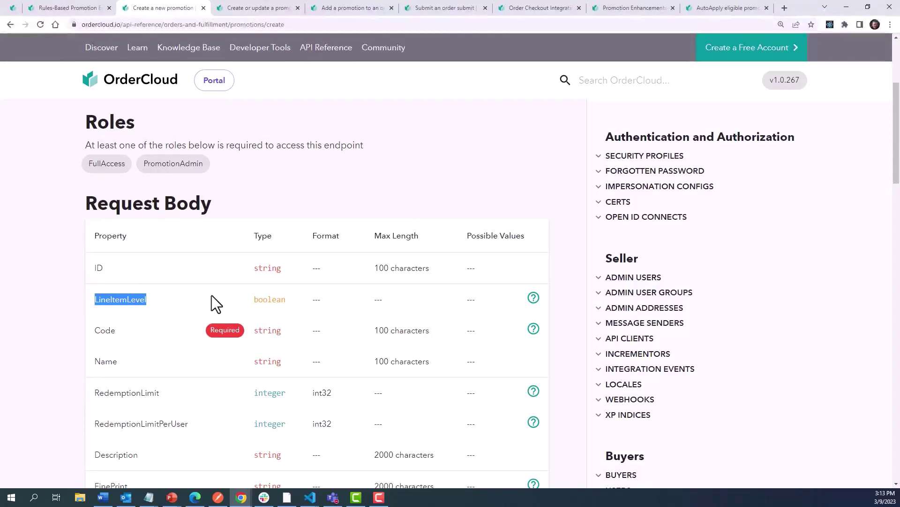
{"action": "left_click_drag", "start_coordinate": [96, 331], "coordinate": [136, 329]}
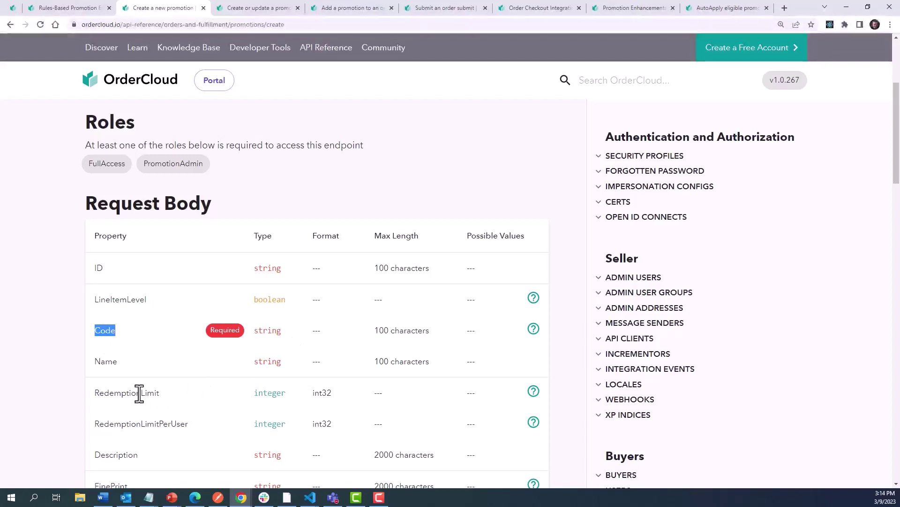
{"action": "left_click_drag", "start_coordinate": [95, 393], "coordinate": [180, 386]}
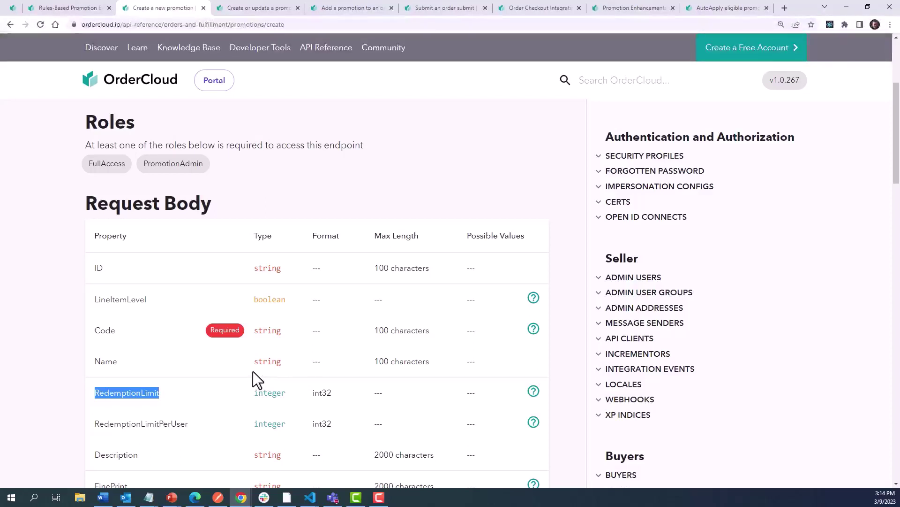
{"action": "double_click", "coordinate": [176, 424]}
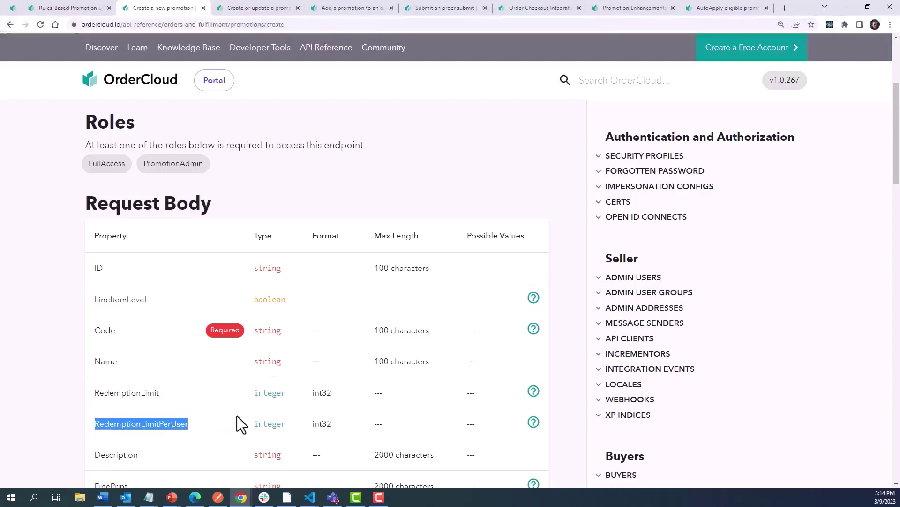
Step: Mark the StartDate, ExpirationDate and required EligibleExpression properties further down
{"action": "scroll", "coordinate": [237, 415], "scroll_direction": "down", "scroll_amount": 1}
{"action": "scroll", "coordinate": [246, 408], "scroll_direction": "down", "scroll_amount": 3}
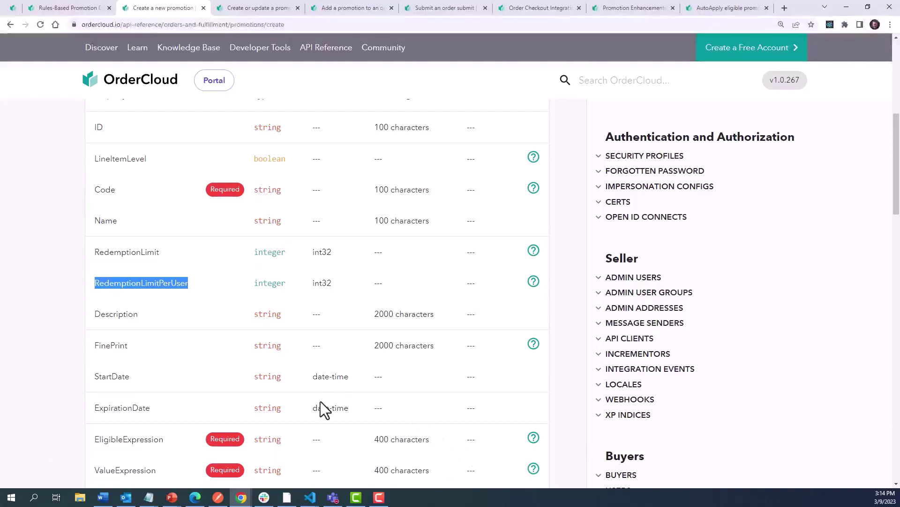
{"action": "double_click", "coordinate": [127, 375]}
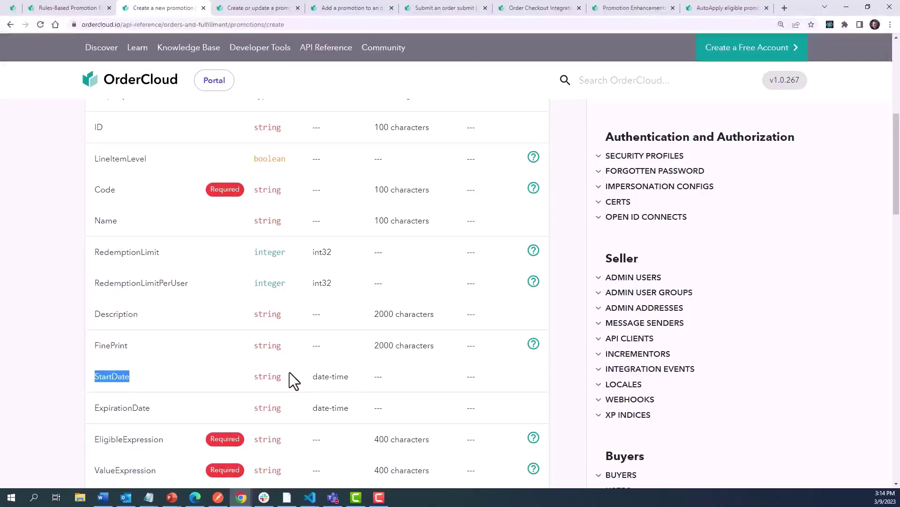
{"action": "double_click", "coordinate": [120, 408]}
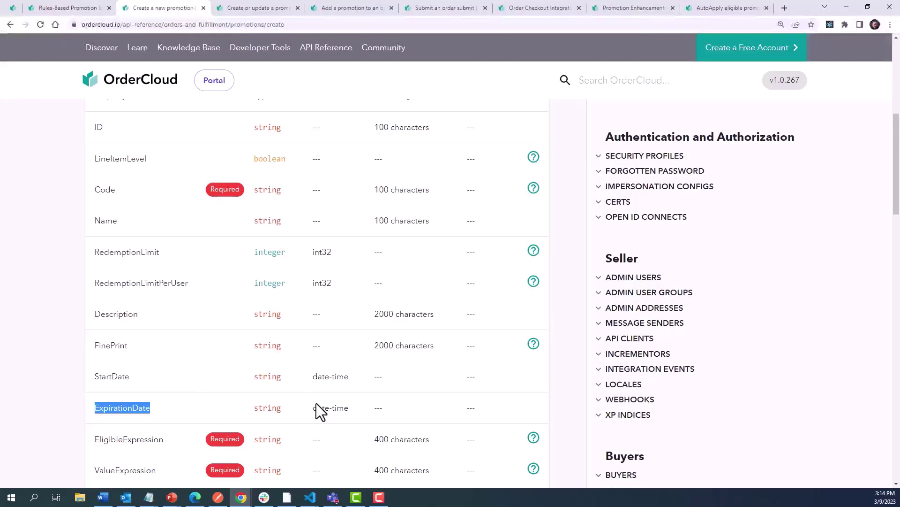
{"action": "double_click", "coordinate": [155, 439]}
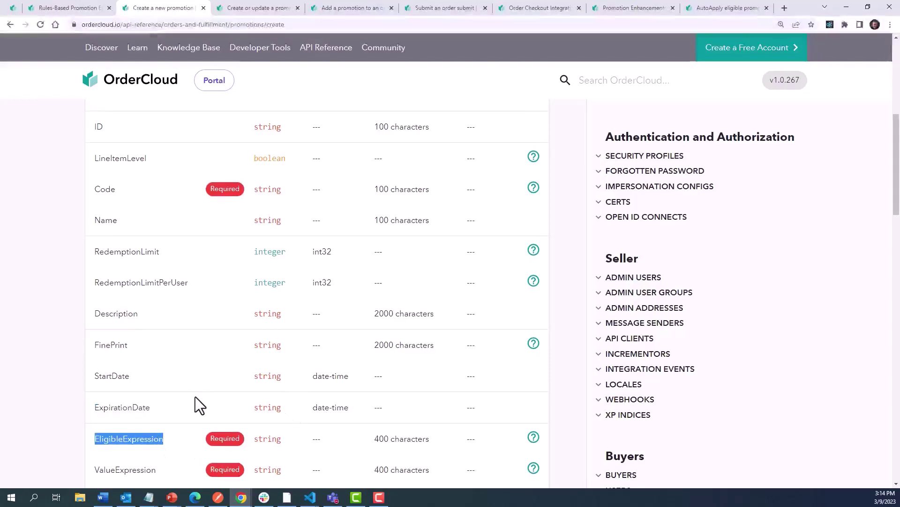
Step: Mark the required ValueExpression and the optional boolean CanCombine and AllowAllBuyers properties
{"action": "scroll", "coordinate": [195, 397], "scroll_direction": "down", "scroll_amount": 3}
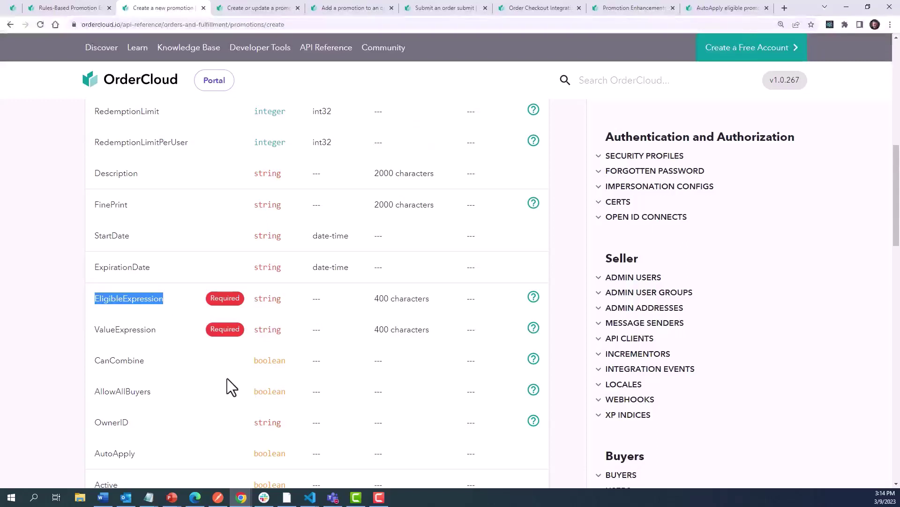
{"action": "double_click", "coordinate": [143, 330]}
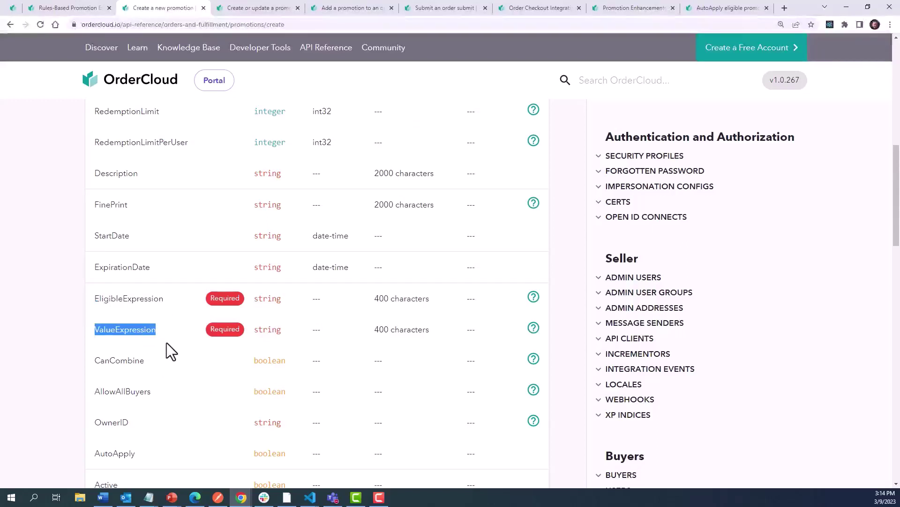
{"action": "double_click", "coordinate": [136, 360]}
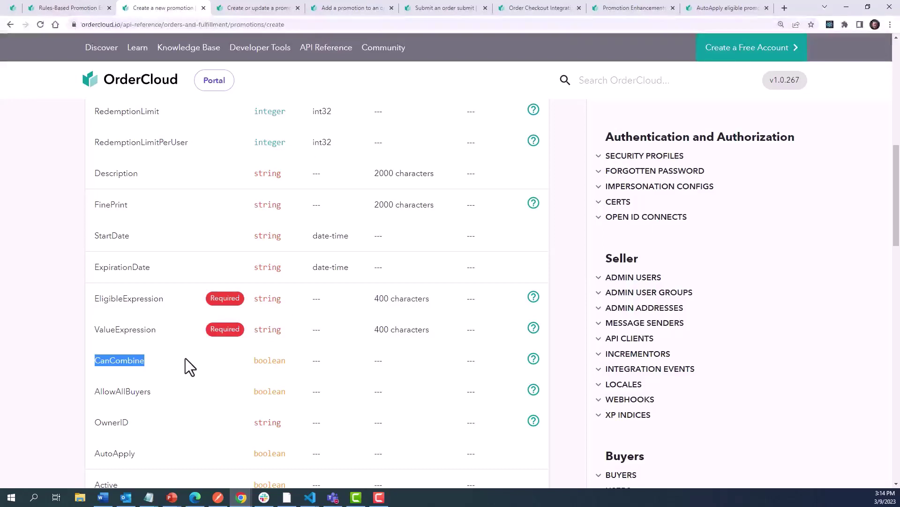
{"action": "double_click", "coordinate": [148, 391]}
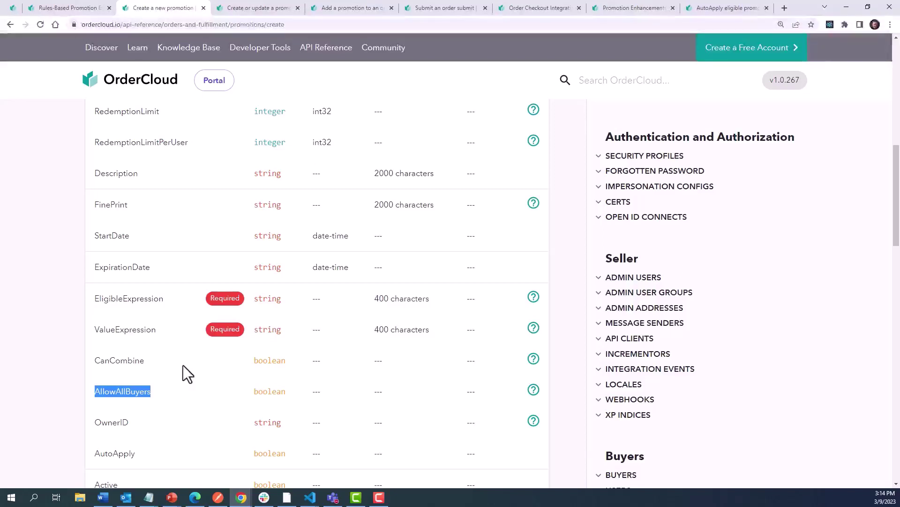
Step: Highlight the OwnerID property in the Create a new promotion (POST /promotions) reference
{"action": "left_click", "coordinate": [241, 11]}
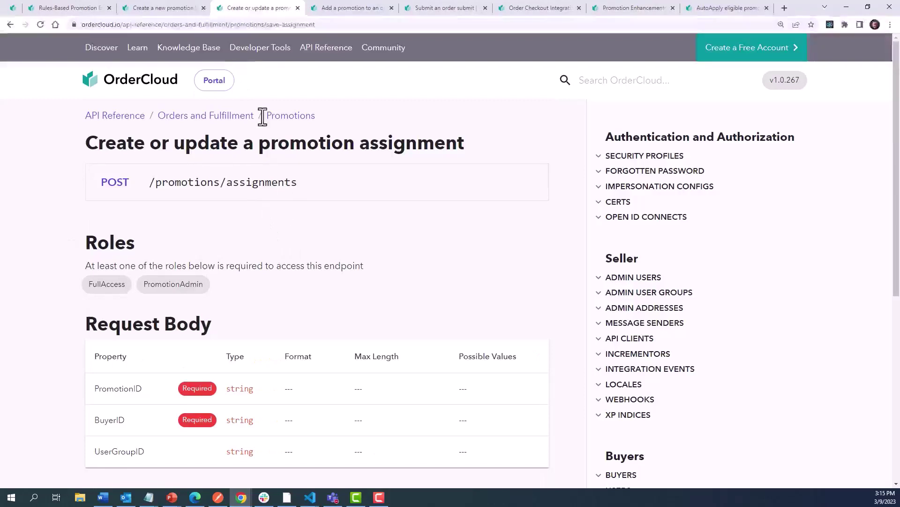
{"action": "left_click", "coordinate": [174, 10]}
{"action": "scroll", "coordinate": [259, 251], "scroll_direction": "down", "scroll_amount": 1}
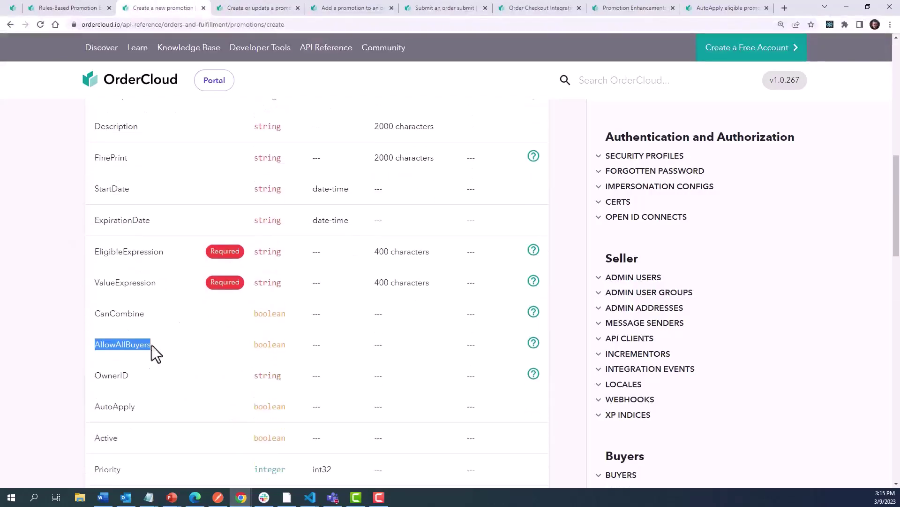
{"action": "double_click", "coordinate": [120, 375]}
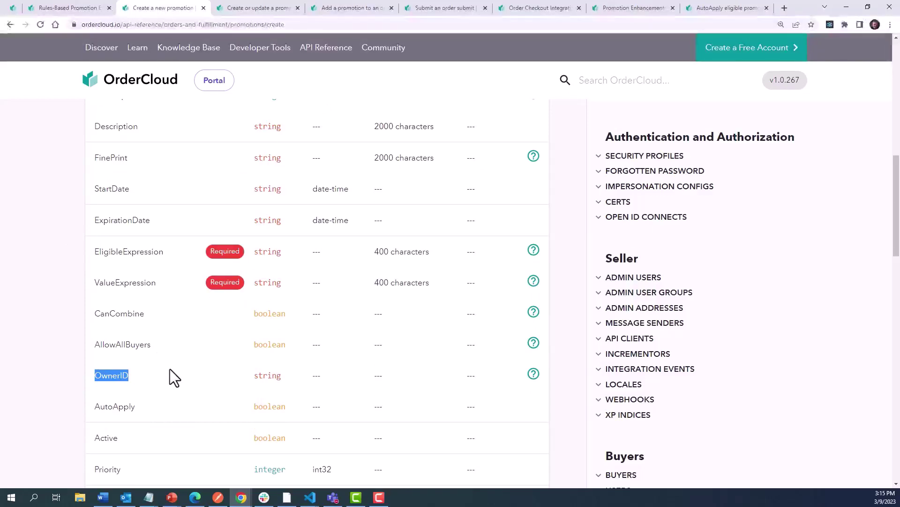
{"action": "left_click", "coordinate": [224, 379]}
{"action": "scroll", "coordinate": [225, 379], "scroll_direction": "down", "scroll_amount": 3}
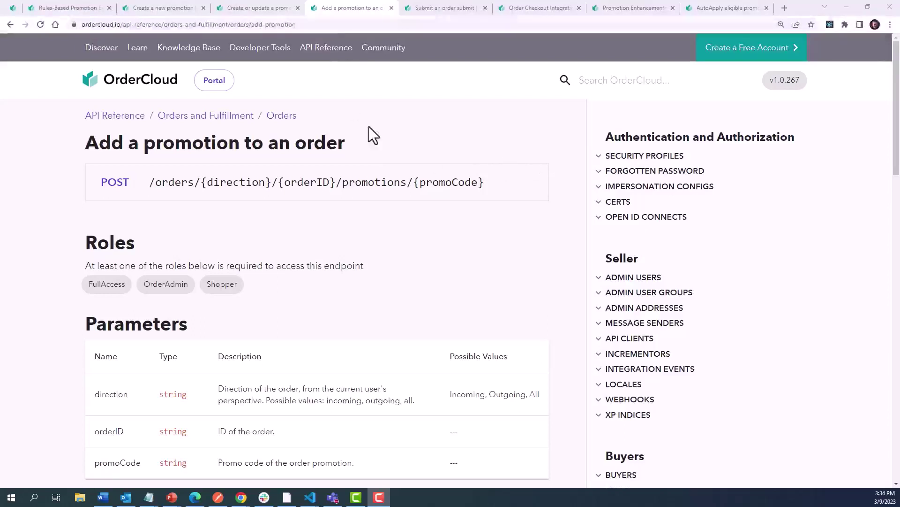
Step: Switch to the submit-an-order endpoint reference page
{"action": "left_click", "coordinate": [416, 7]}
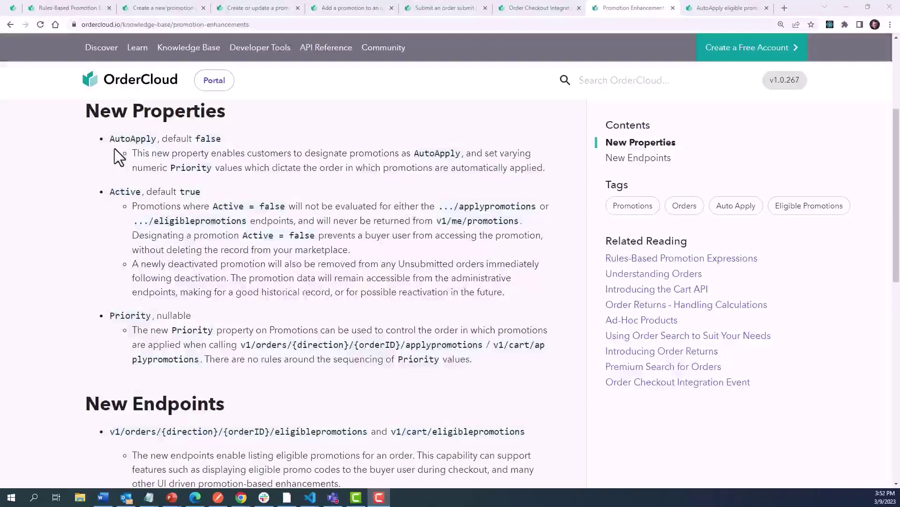
{"action": "double_click", "coordinate": [119, 138]}
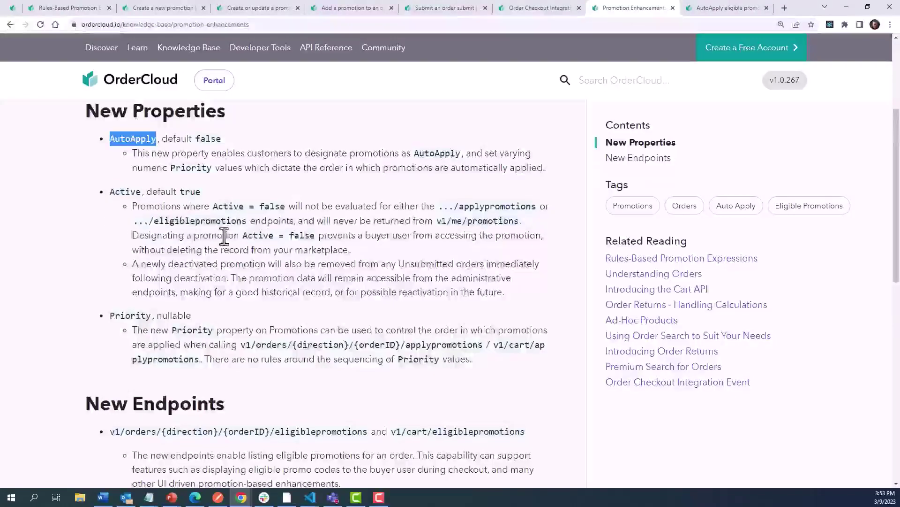
{"action": "scroll", "coordinate": [231, 232], "scroll_direction": "down", "scroll_amount": 2}
{"action": "scroll", "coordinate": [231, 232], "scroll_direction": "down", "scroll_amount": 3}
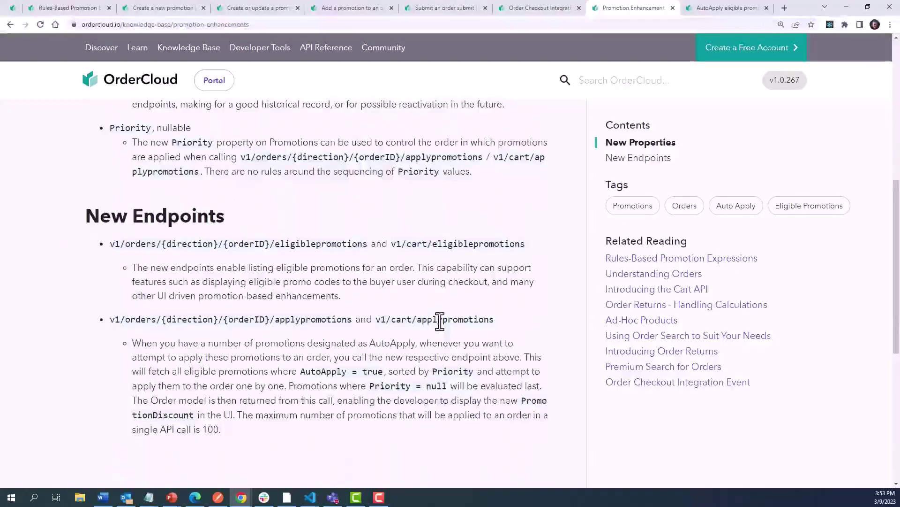
{"action": "double_click", "coordinate": [437, 317]}
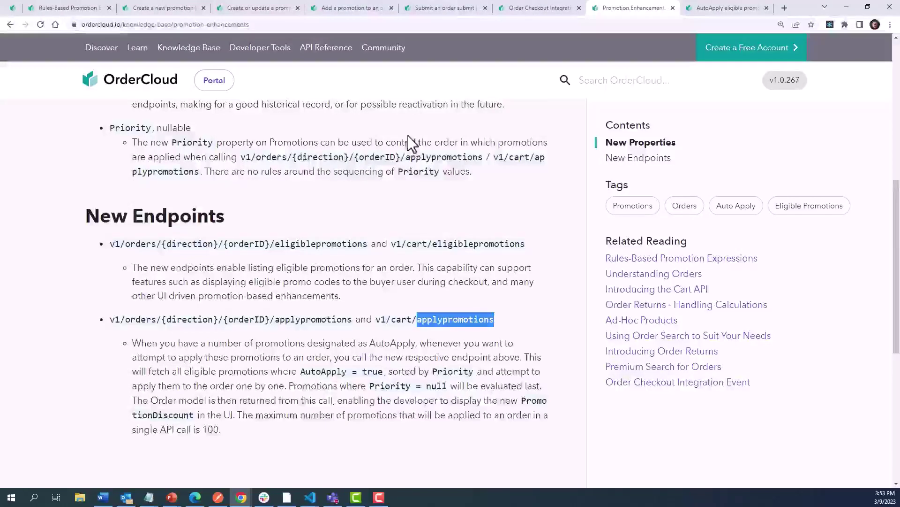
{"action": "scroll", "coordinate": [155, 178], "scroll_direction": "up", "scroll_amount": 2}
{"action": "left_click", "coordinate": [124, 223]}
{"action": "double_click", "coordinate": [124, 223]}
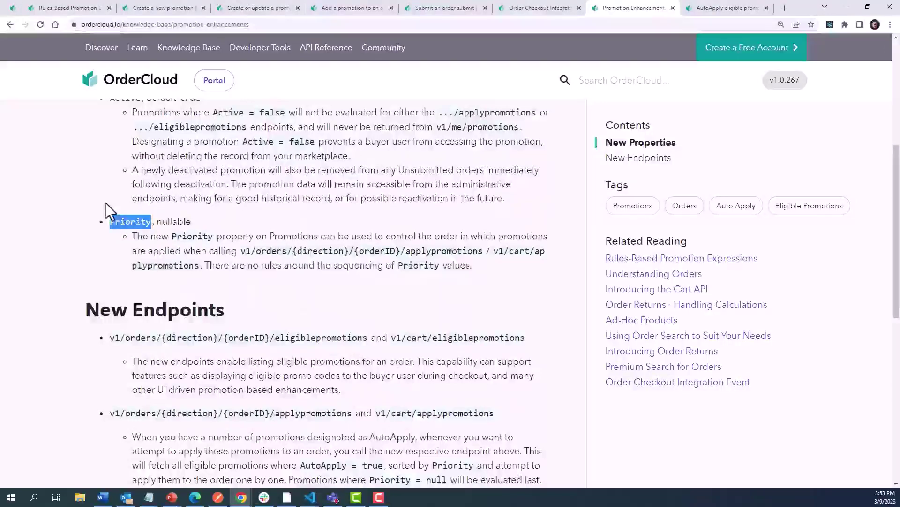
{"action": "scroll", "coordinate": [105, 201], "scroll_direction": "up", "scroll_amount": 3}
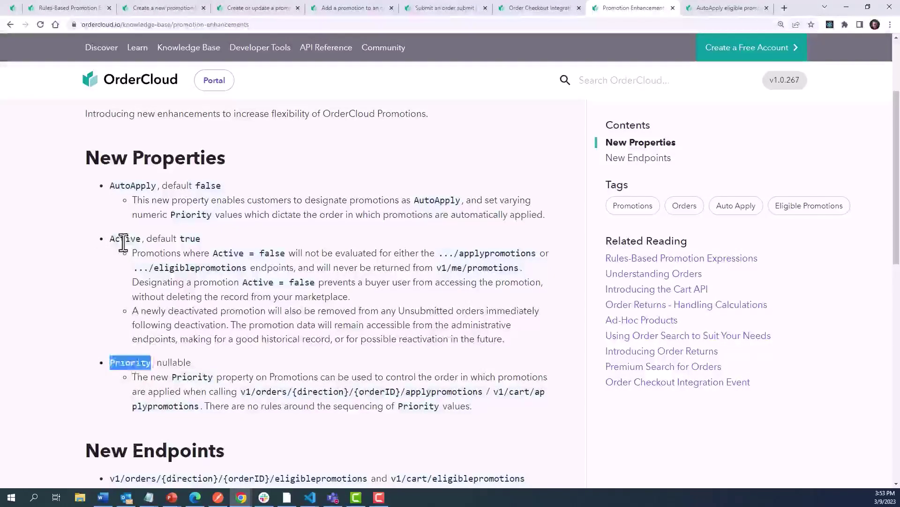
Step: Highlight the Active property and the eligiblepromotions endpoint, then return to the article's top
{"action": "double_click", "coordinate": [124, 238]}
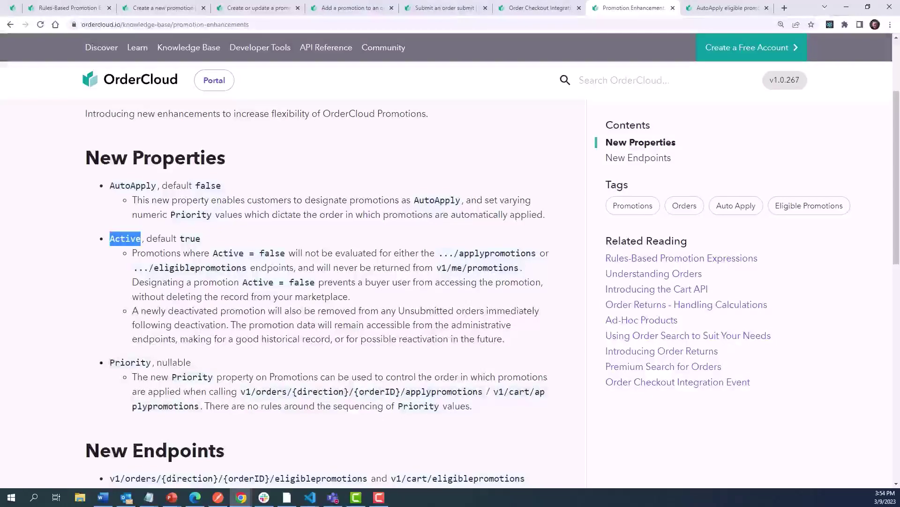
{"action": "scroll", "coordinate": [228, 306], "scroll_direction": "down", "scroll_amount": 2}
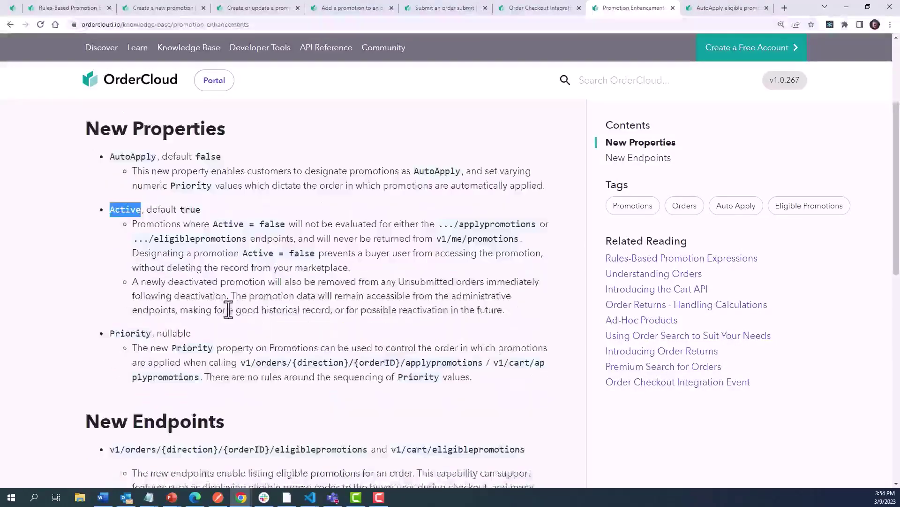
{"action": "scroll", "coordinate": [236, 319], "scroll_direction": "down", "scroll_amount": 2}
{"action": "double_click", "coordinate": [458, 291]}
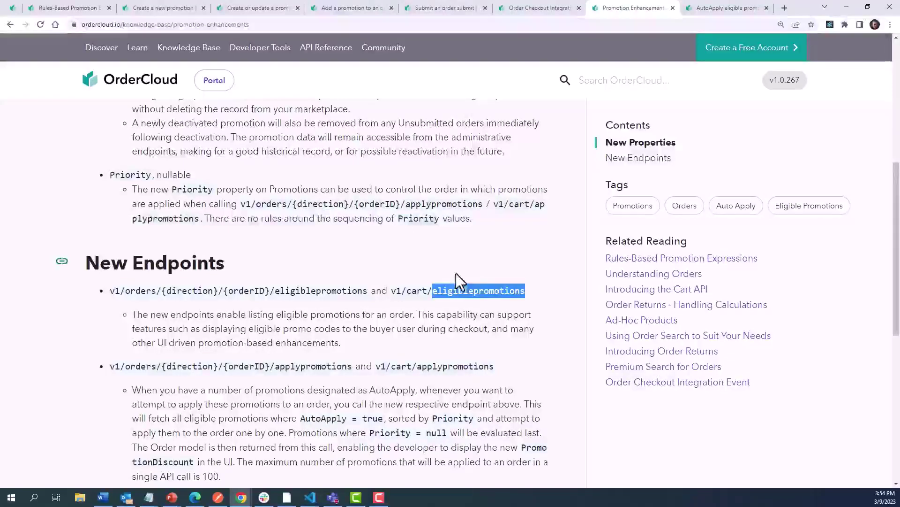
{"action": "scroll", "coordinate": [657, 293], "scroll_direction": "up", "scroll_amount": 6}
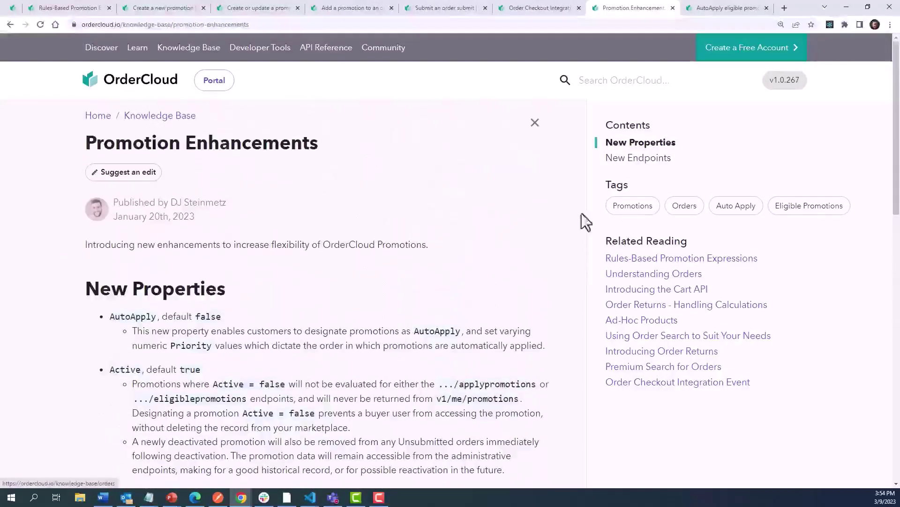